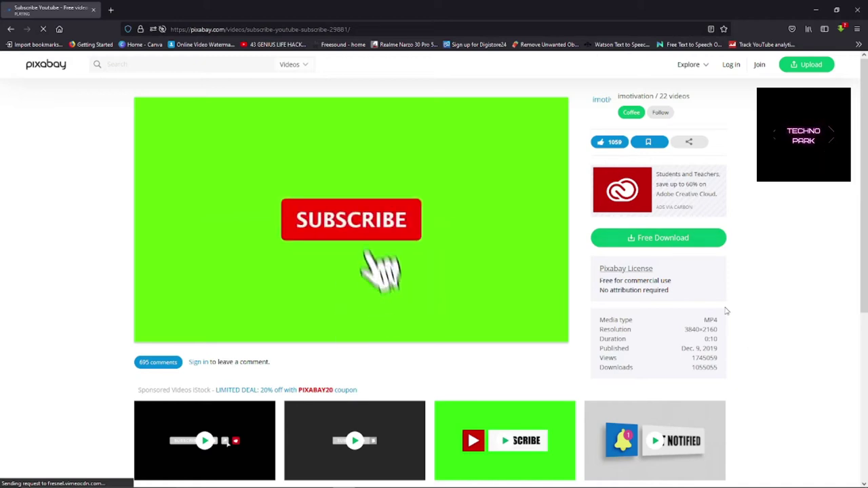
Download the green-screen Subscribe video from Pixabay as a 2560×1440 MP4 and save the file.
left_click(687, 239)
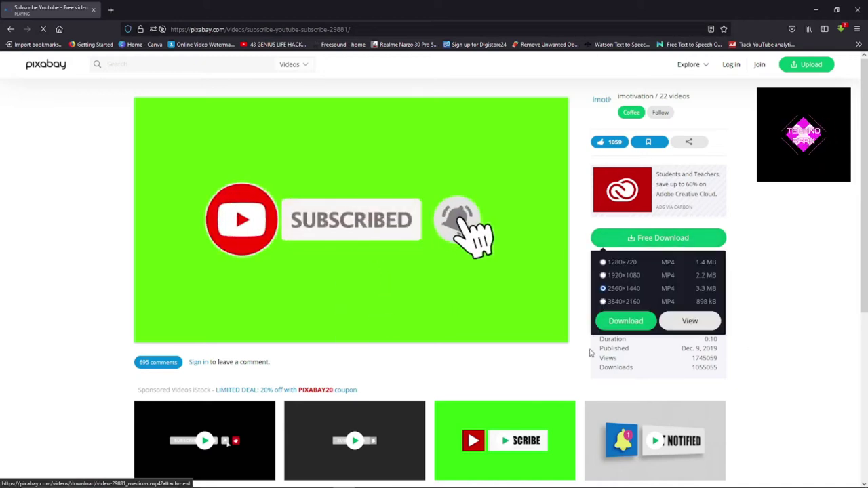
left_click(618, 322)
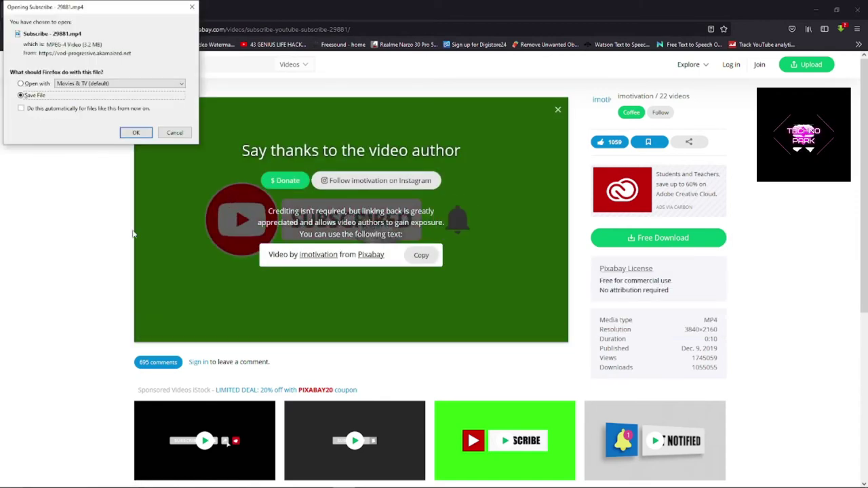
left_click(135, 133)
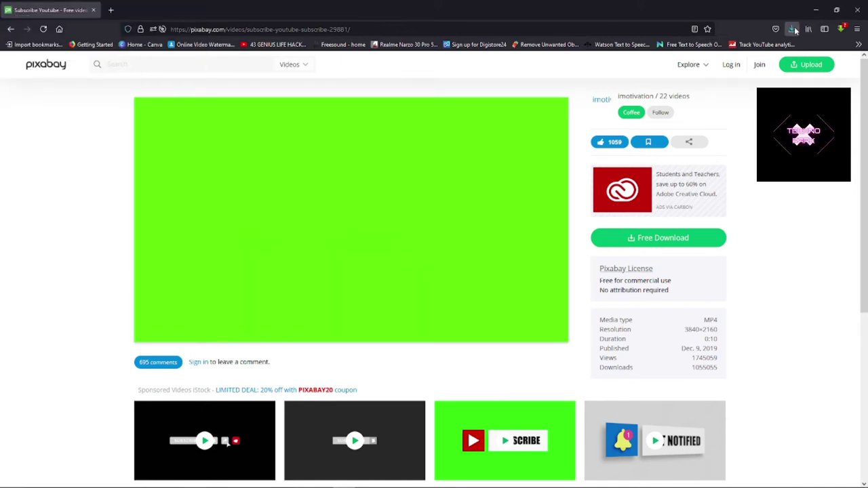
Move the downloaded Subscribe - 29881 video from the Downloads folder to the desktop.
left_click(792, 29)
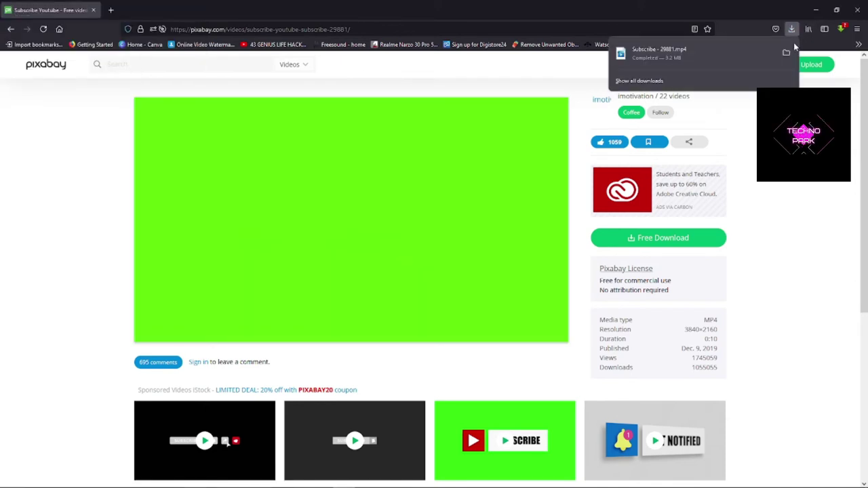
left_click(788, 54)
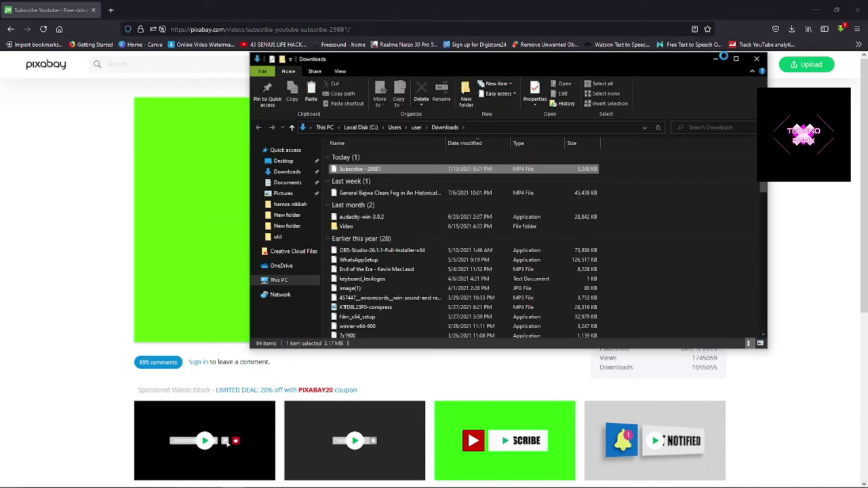
right_click(446, 171)
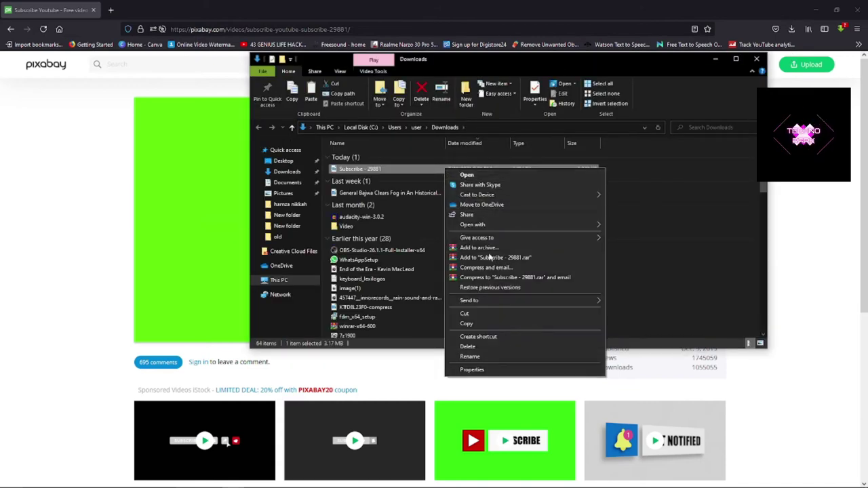
left_click(480, 325)
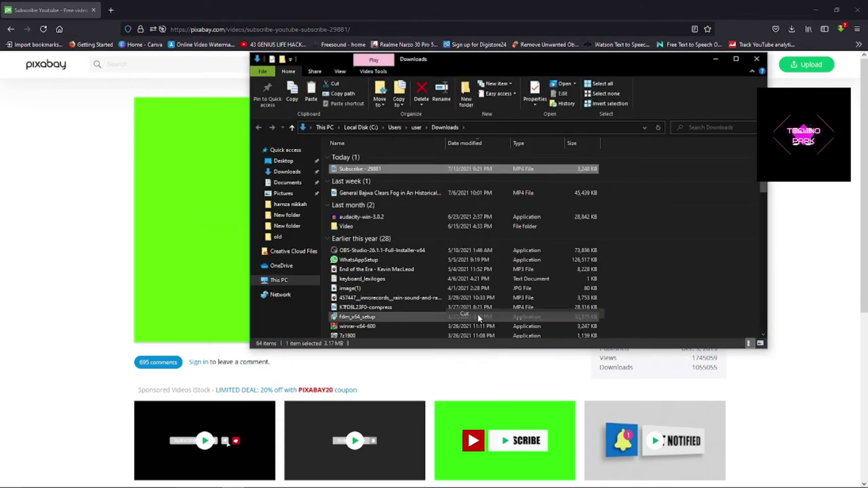
left_click(757, 59)
left_click(816, 9)
right_click(220, 203)
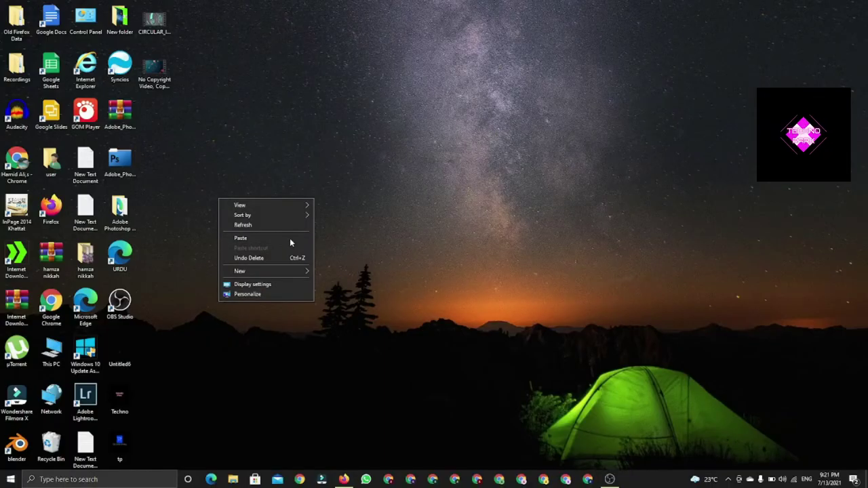
left_click(262, 239)
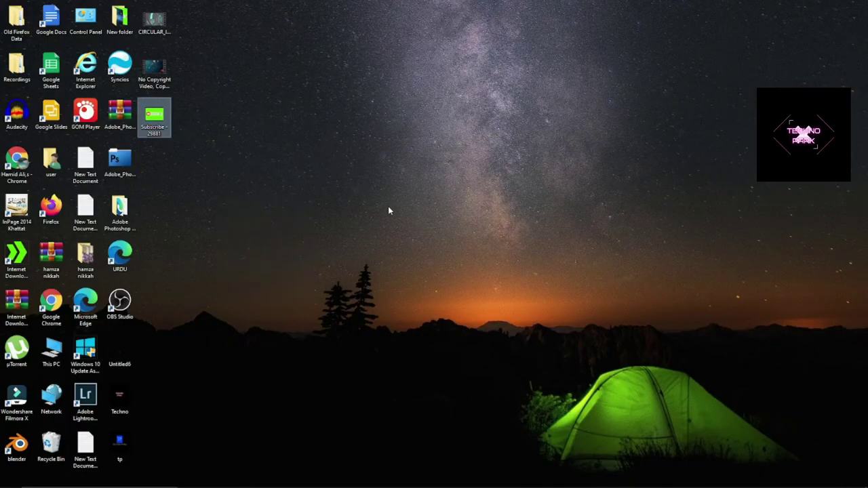
Import the desktop's Subscribe - 29881 video into a new Wondershare Filmora project and place it at the start of the first video track.
mouse_move(339, 482)
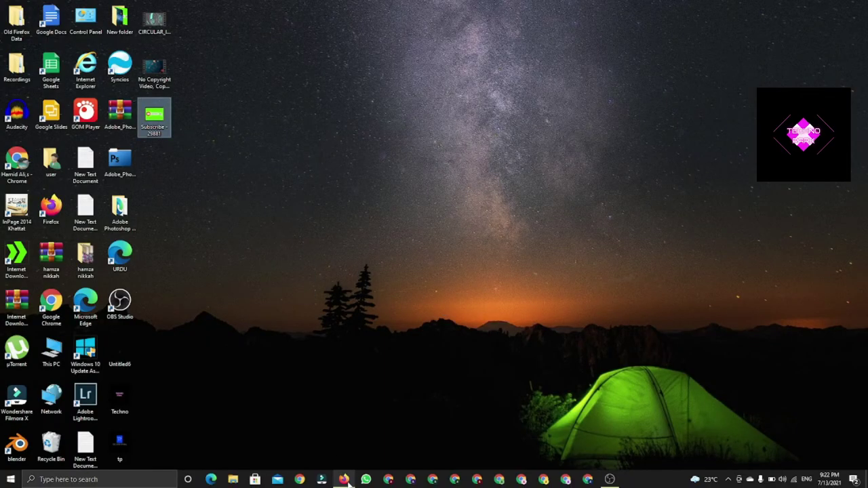
left_click(467, 342)
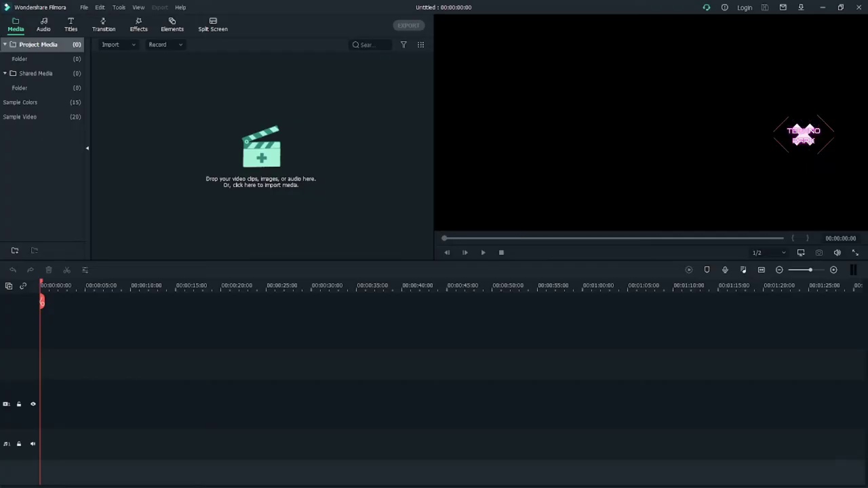
left_click(823, 7)
left_click(155, 116)
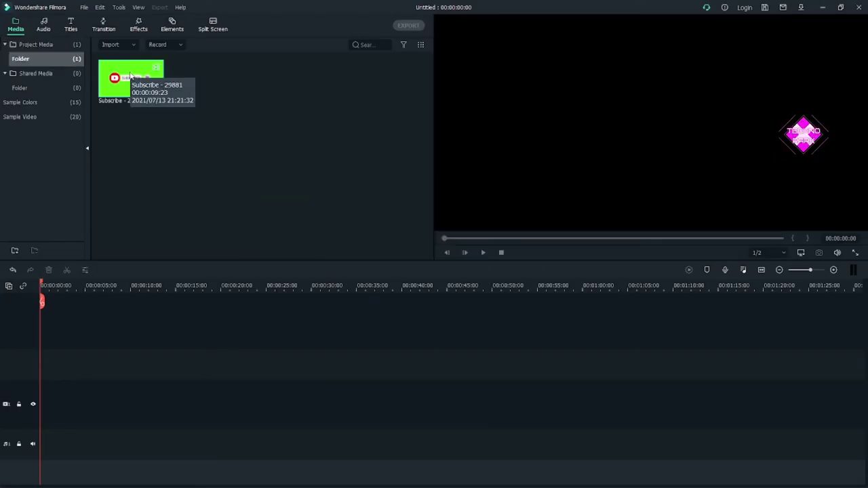
left_click_drag(131, 76, 43, 390)
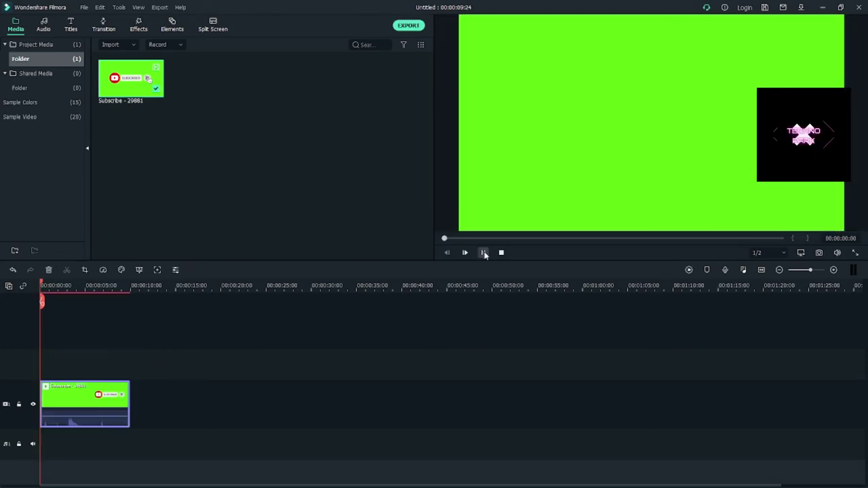
Pause playback on a frame showing the subscribe button and remove the clip's green background with Chroma Key.
left_click(483, 253)
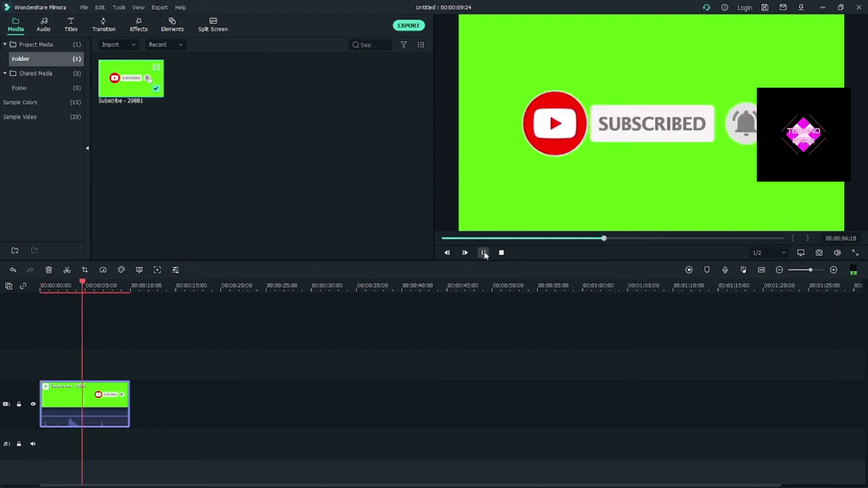
left_click(484, 252)
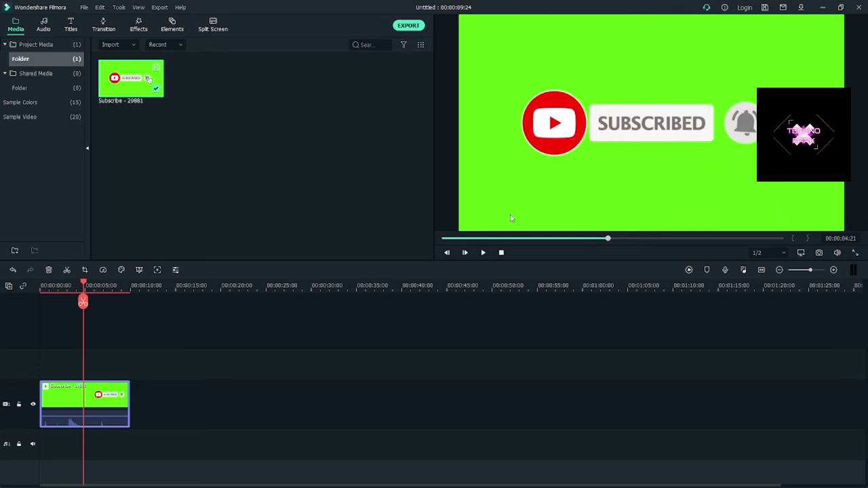
right_click(99, 400)
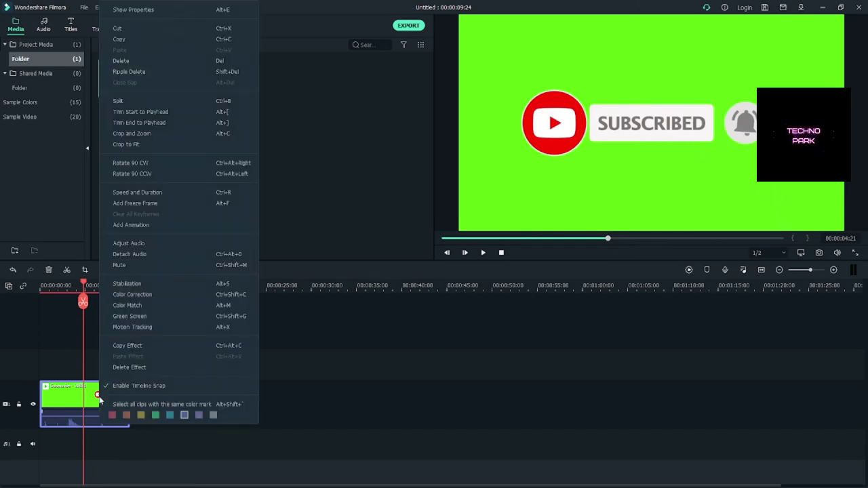
left_click(154, 318)
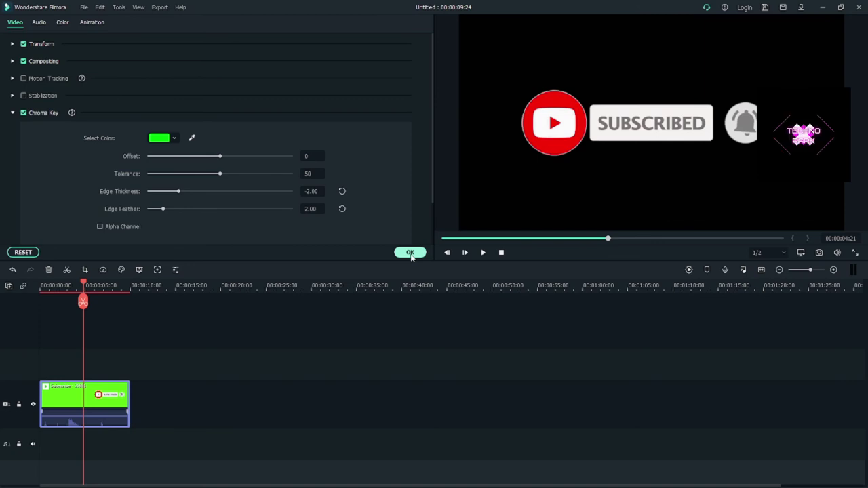
left_click(176, 140)
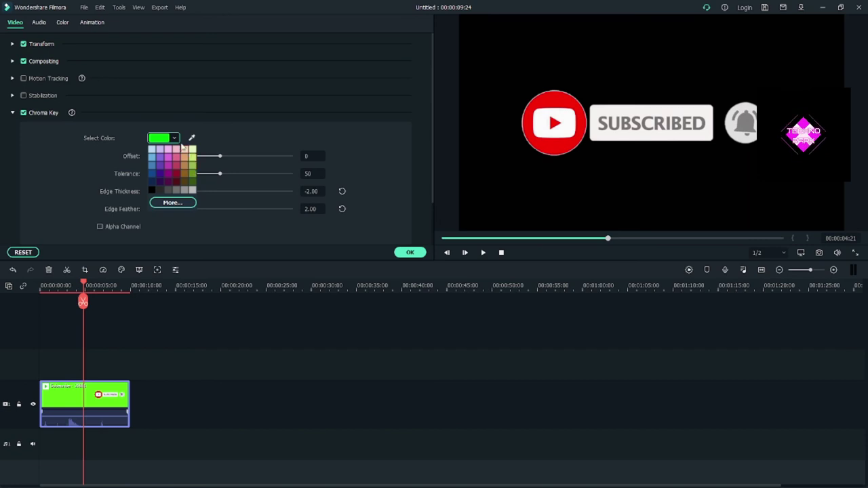
left_click(173, 139)
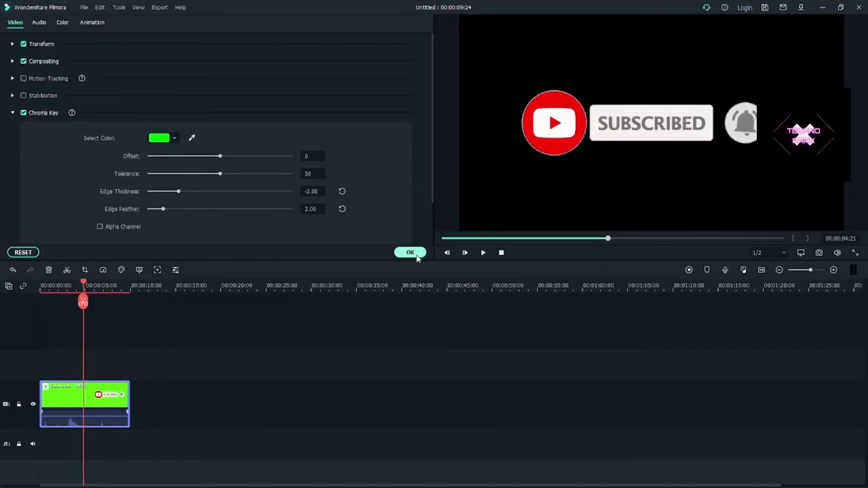
left_click(410, 253)
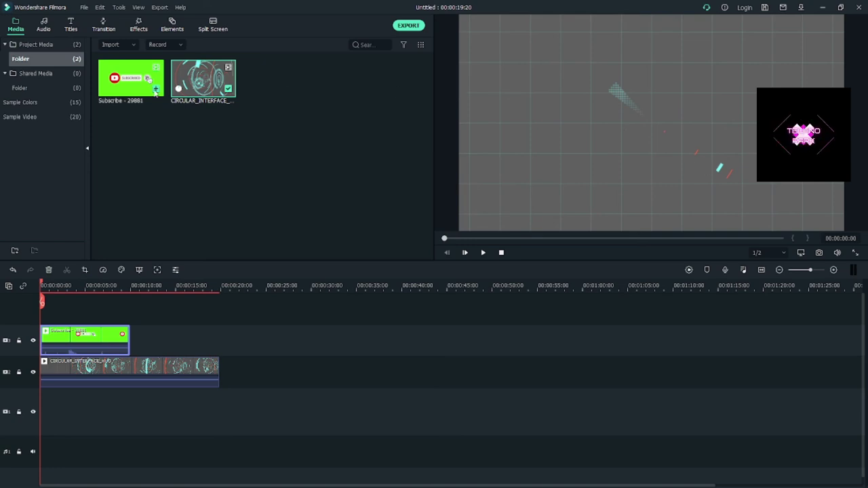
Preview the keyed Subscribe clip over the CIRCULAR_INTERFACE_HUD background clip from the beginning of the timeline.
mouse_move(137, 93)
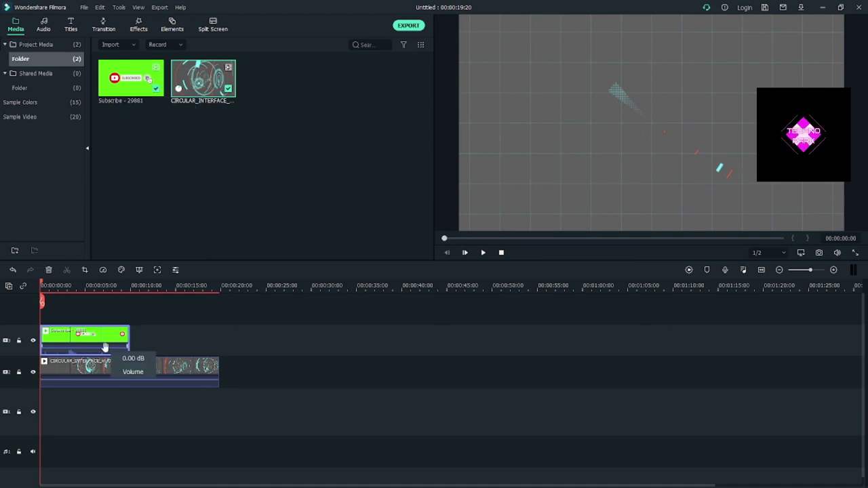
left_click(98, 378)
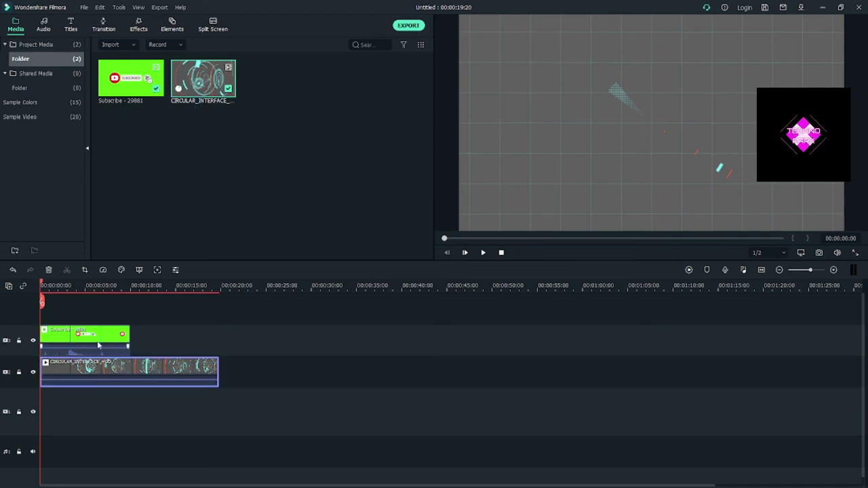
left_click(97, 345)
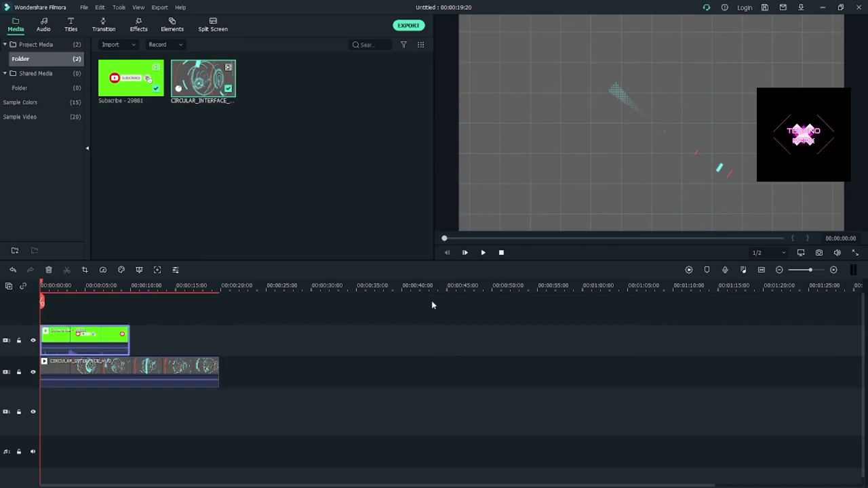
left_click(484, 253)
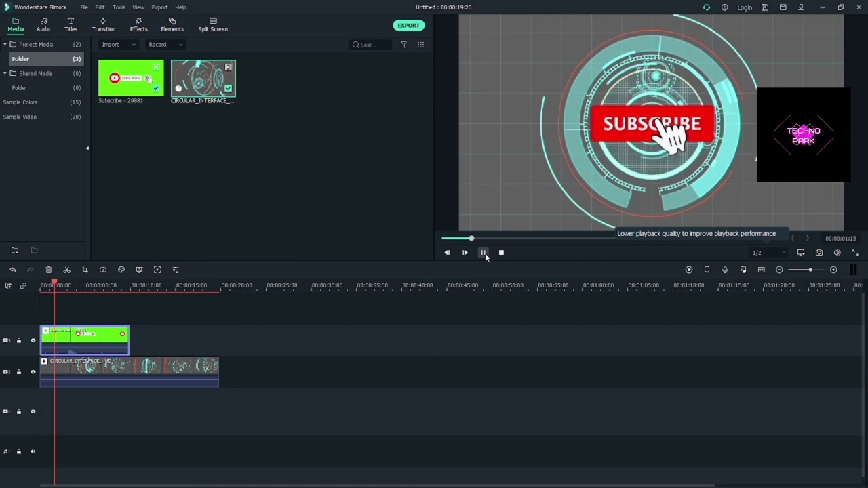
left_click(484, 253)
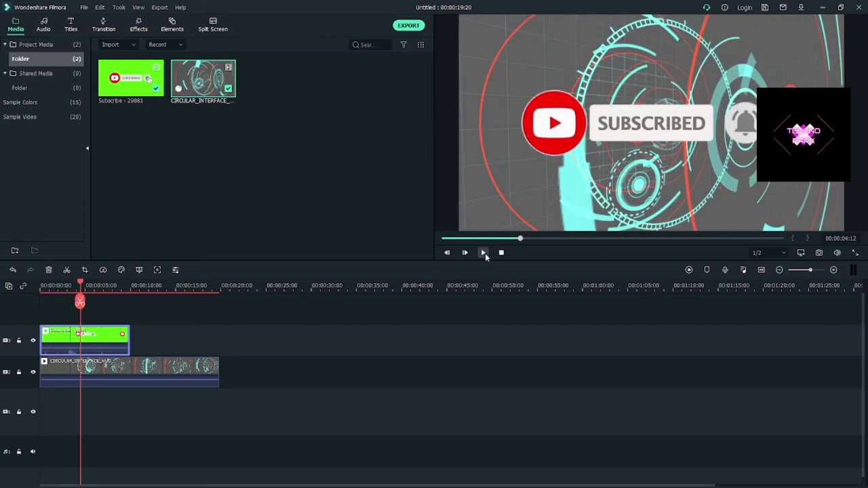
Shrink the Subscribe overlay to about half its size and place it at the lower center of the video frame.
left_click(624, 126)
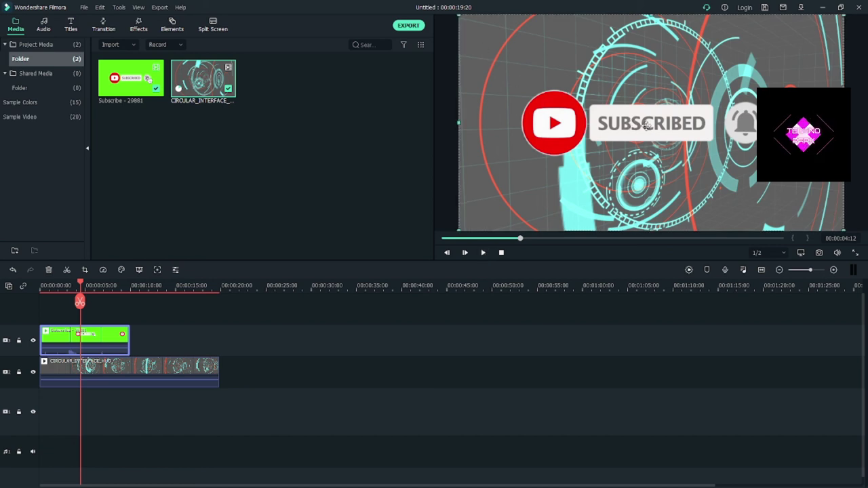
left_click_drag(458, 18, 660, 227)
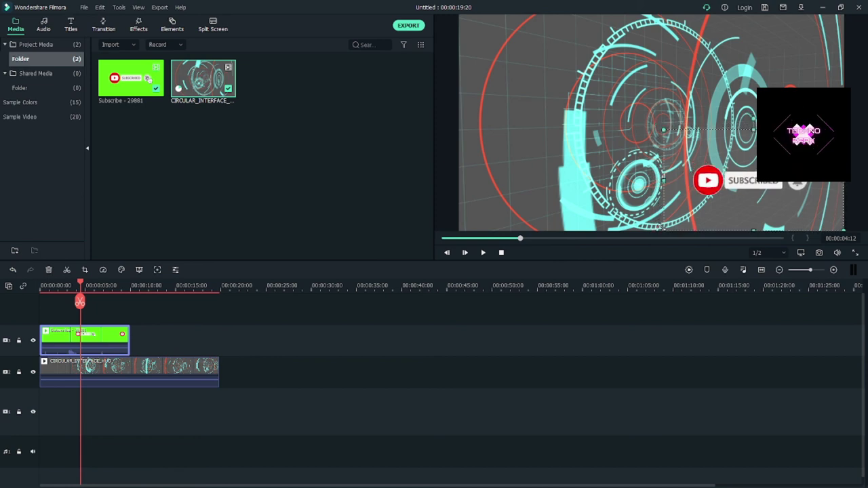
left_click_drag(705, 181, 641, 194)
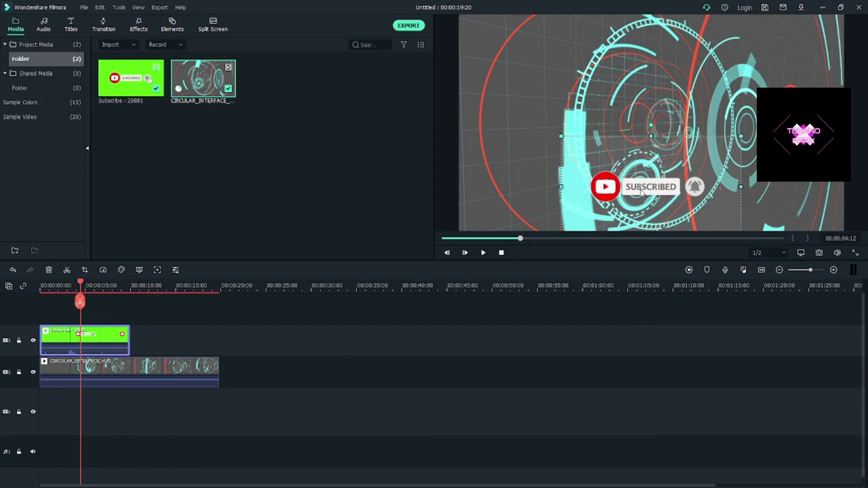
Play the composite from the beginning to check the resized and repositioned Subscribe overlay.
left_click(502, 253)
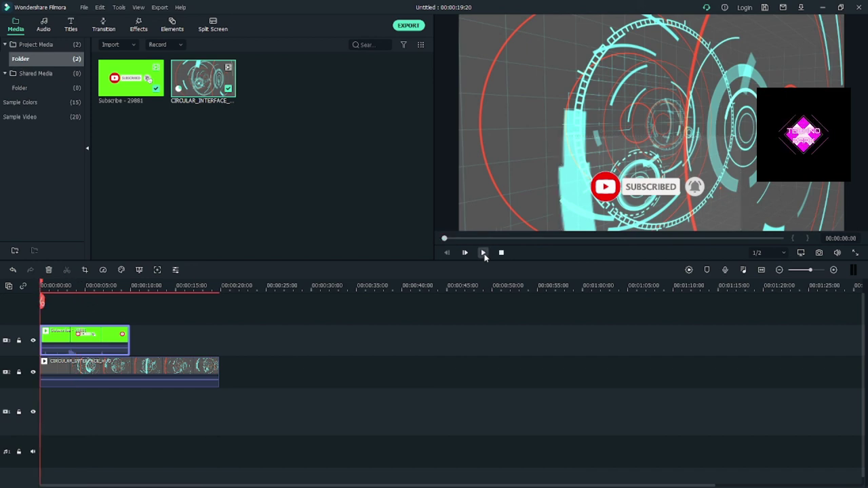
left_click(484, 253)
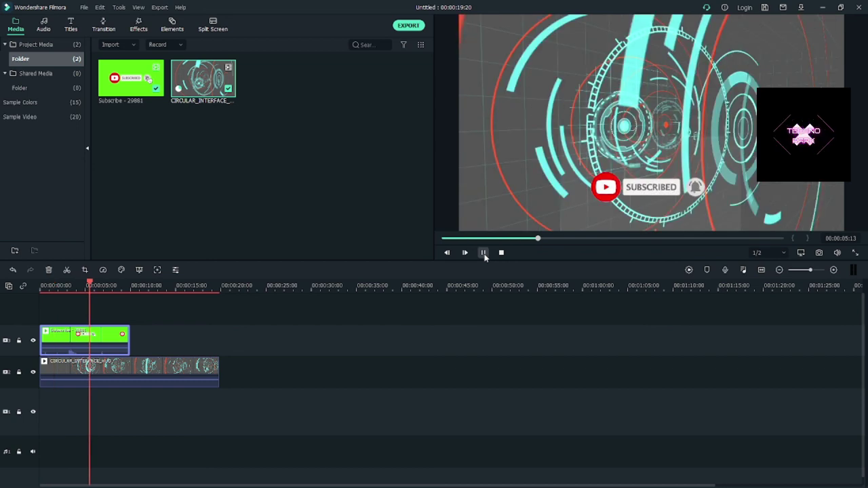
left_click(484, 253)
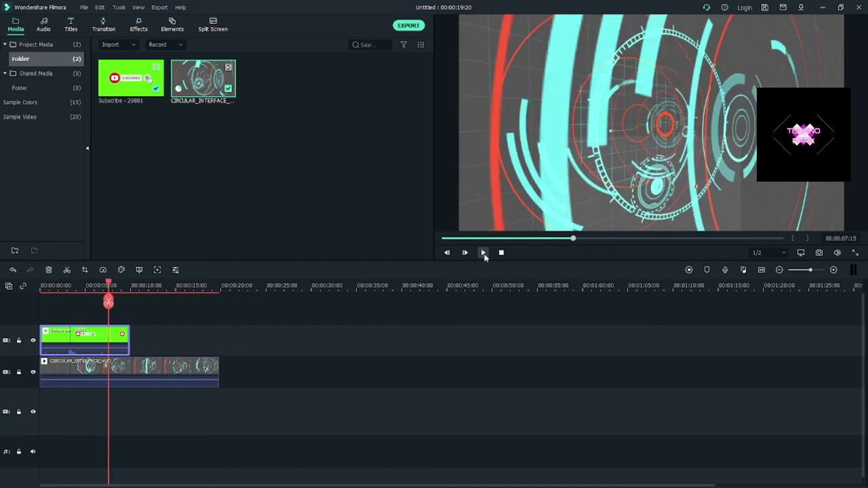